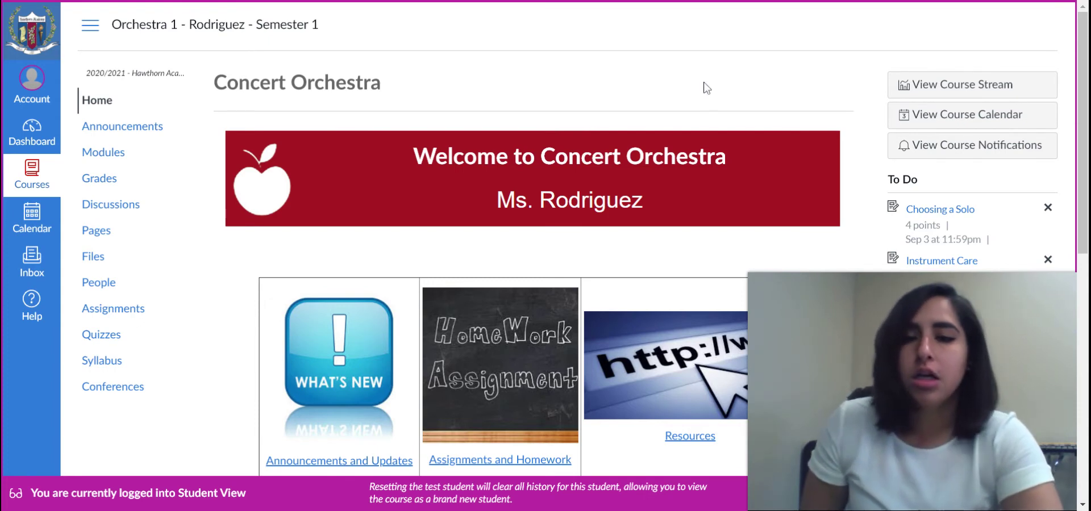
Go from Homework Assignments into the Session 3 module and open Clef Transposition (due Sep 17).
{"action": "left_click", "coordinate": [499, 358]}
{"action": "scroll", "coordinate": [498, 358], "scroll_direction": "down", "scroll_amount": 4}
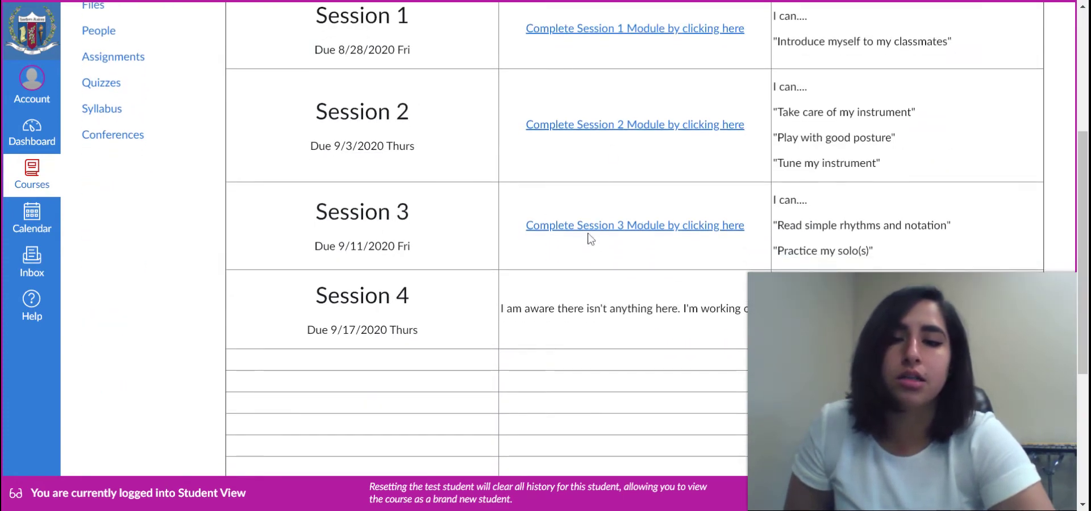
{"action": "left_click", "coordinate": [591, 230]}
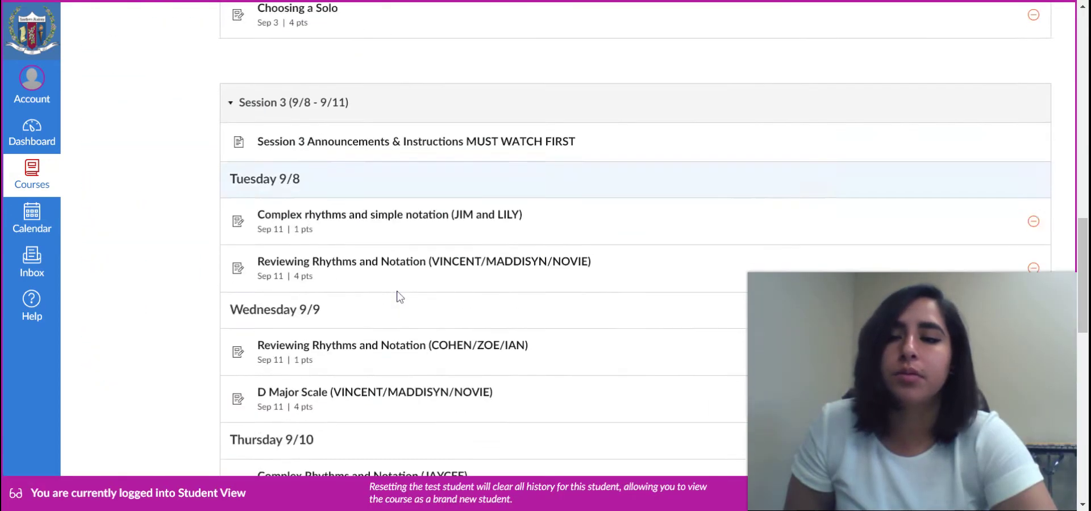
{"action": "scroll", "coordinate": [398, 293], "scroll_direction": "down", "scroll_amount": 15}
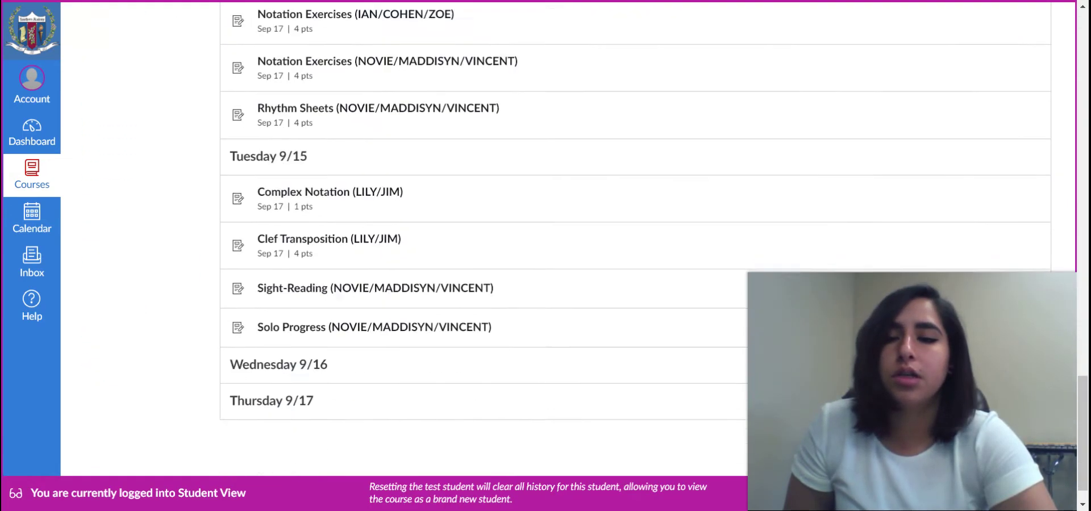
{"action": "scroll", "coordinate": [398, 364], "scroll_direction": "up", "scroll_amount": 2}
{"action": "scroll", "coordinate": [398, 364], "scroll_direction": "down", "scroll_amount": 1}
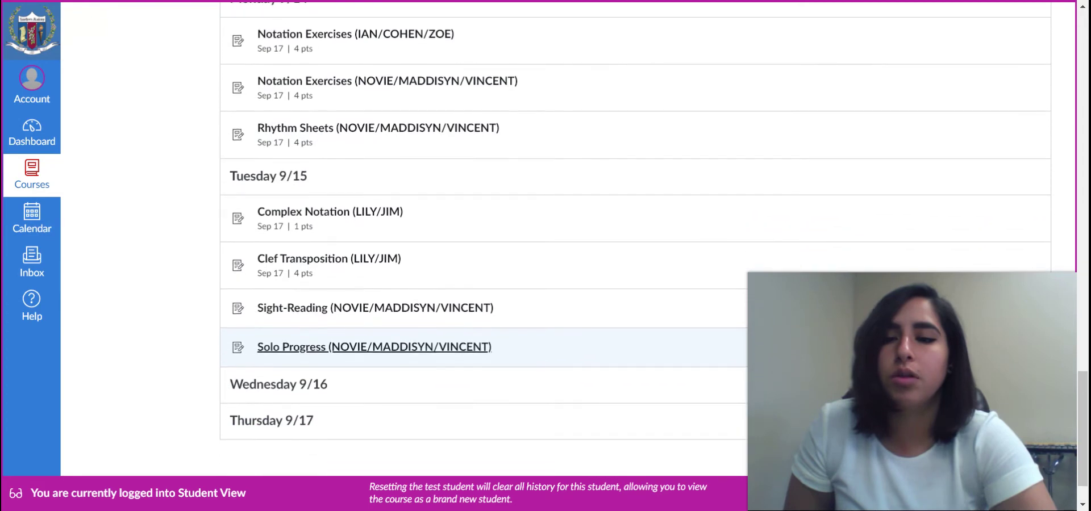
{"action": "left_click", "coordinate": [362, 262]}
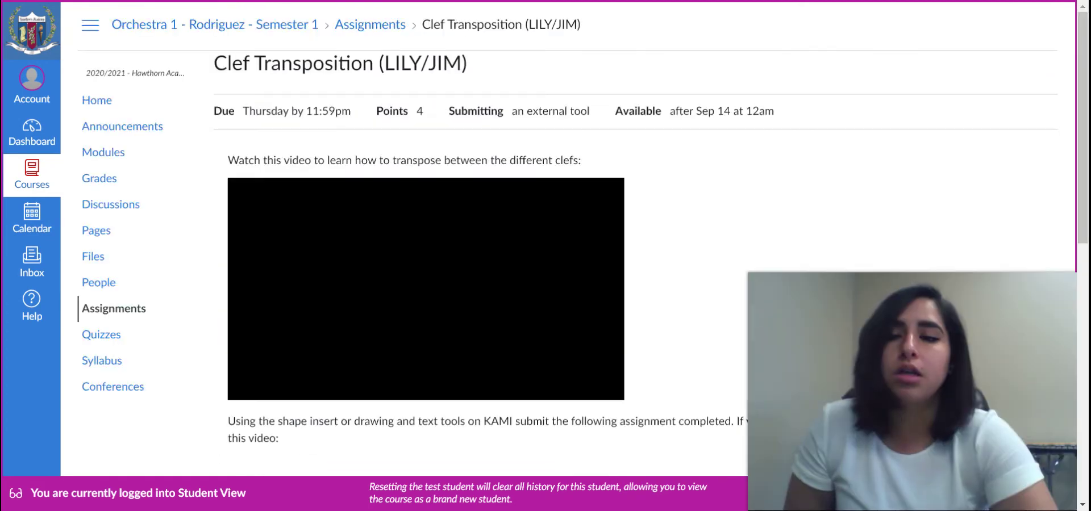
Scroll past the video and grading scale to the embedded Transposing Clefs lvl1.pdf worksheet.
{"action": "scroll", "coordinate": [696, 283], "scroll_direction": "down", "scroll_amount": 2}
{"action": "scroll", "coordinate": [696, 283], "scroll_direction": "down", "scroll_amount": 5}
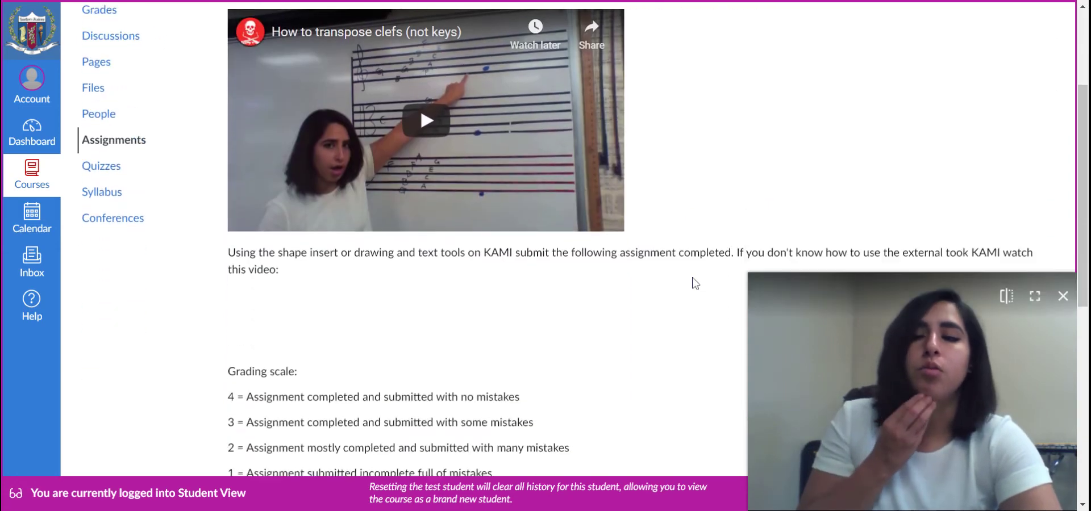
{"action": "scroll", "coordinate": [569, 256], "scroll_direction": "down", "scroll_amount": 2}
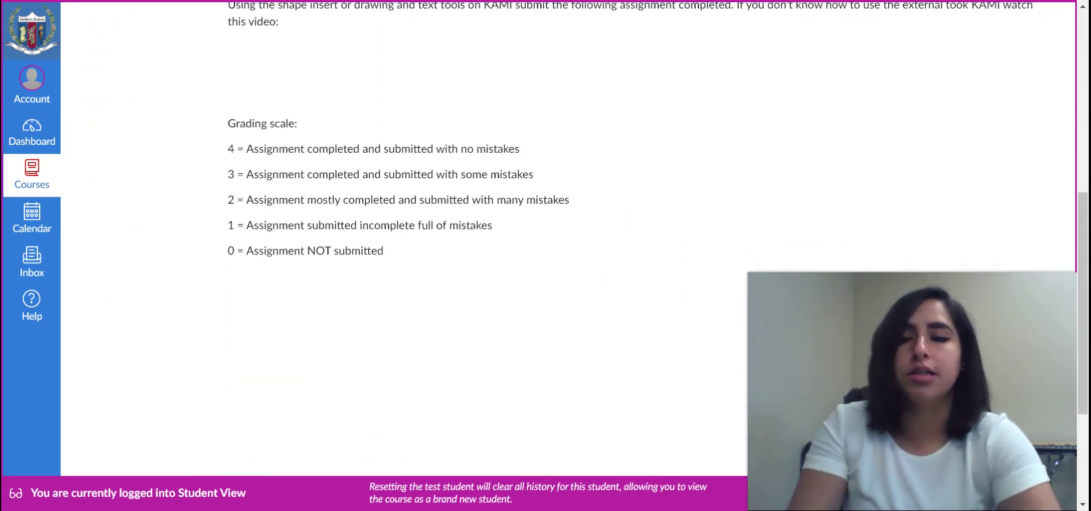
{"action": "scroll", "coordinate": [569, 256], "scroll_direction": "down", "scroll_amount": 2}
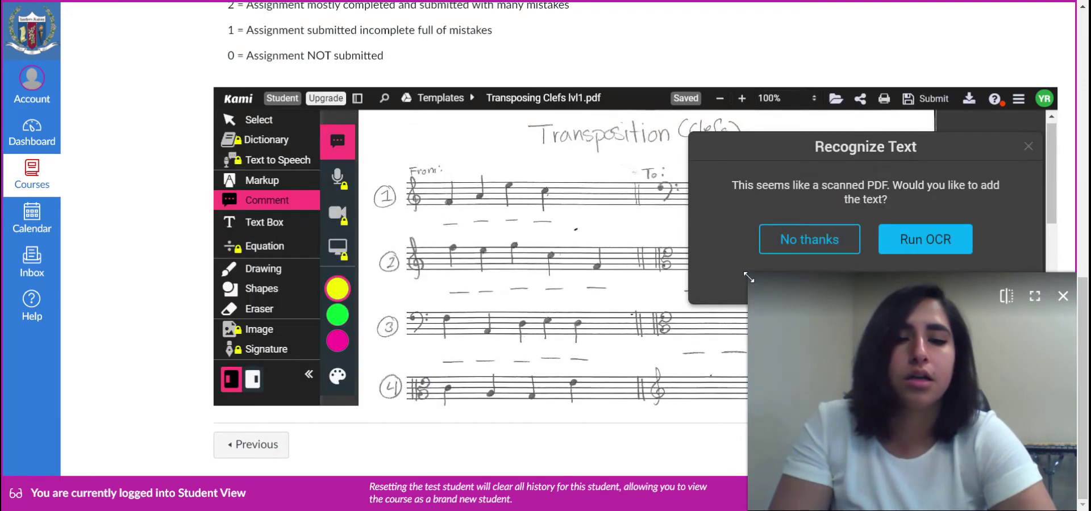
Close the Google Drive notice and the Recognize Text offer, leaving the Text Box tool active.
{"action": "left_click_drag", "start_coordinate": [749, 278], "coordinate": [816, 354]}
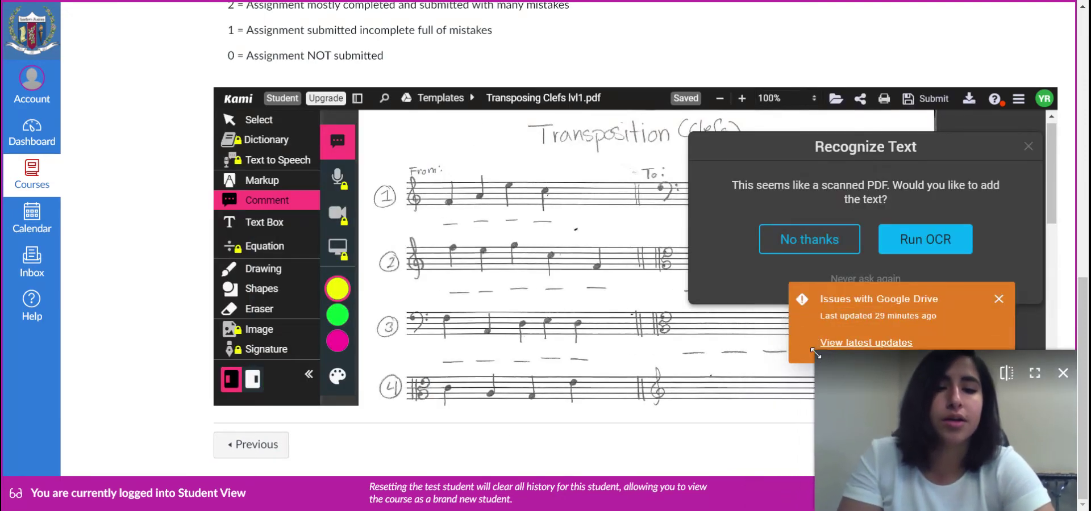
{"action": "left_click", "coordinate": [999, 301]}
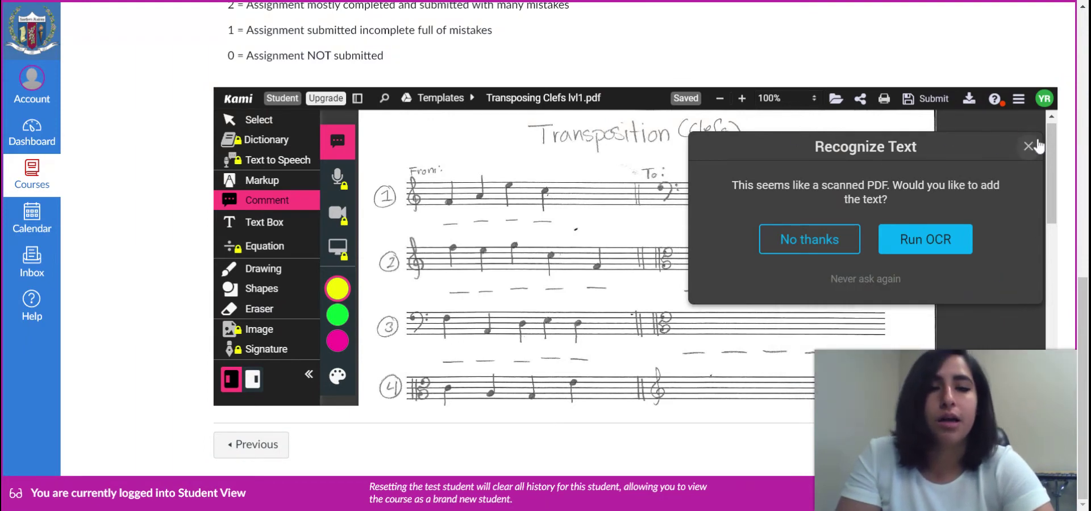
{"action": "left_click", "coordinate": [1029, 146]}
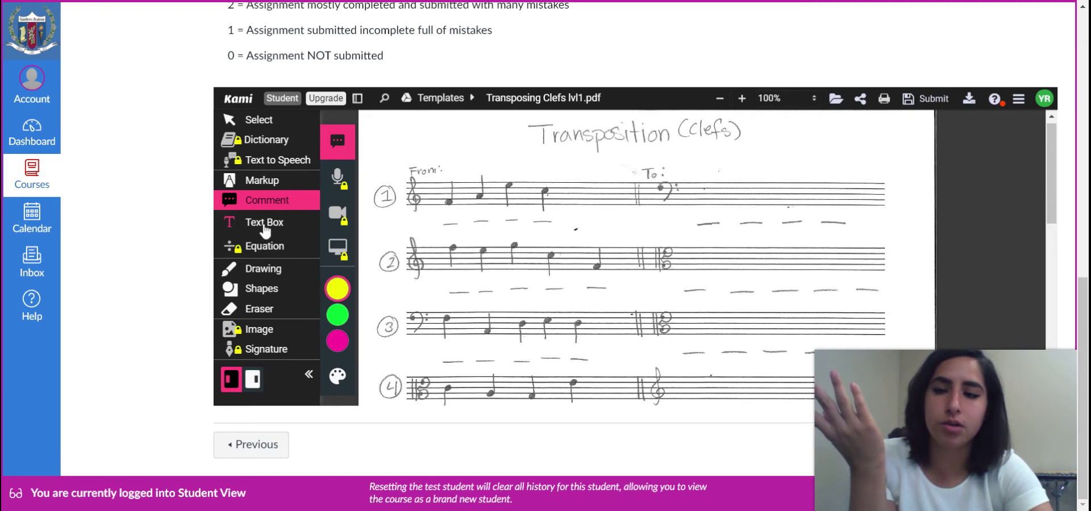
{"action": "left_click", "coordinate": [265, 224]}
Label the four notes on exercise 1's first staff F, A, E and C.
{"action": "left_click", "coordinate": [449, 221]}
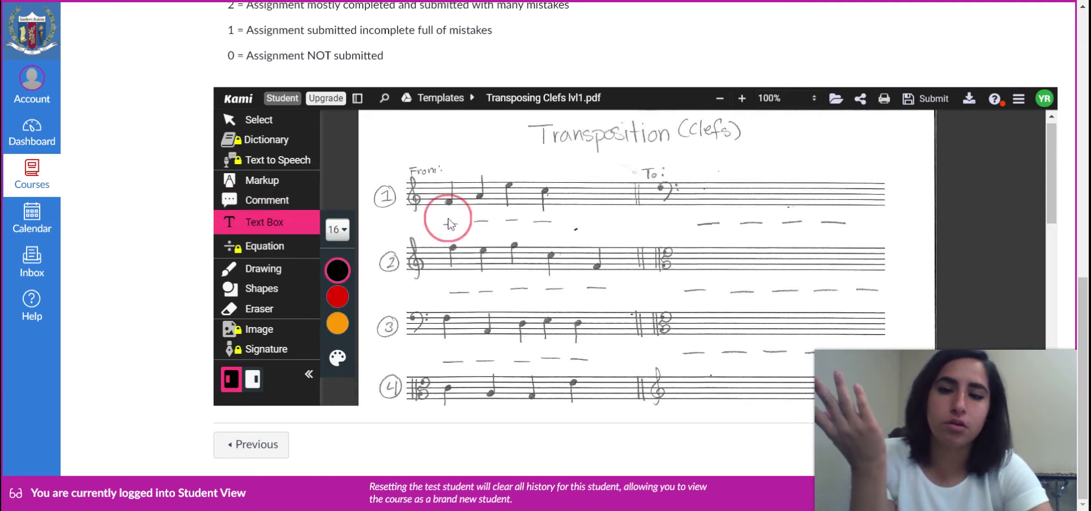
{"action": "type", "text": "F"}
{"action": "left_click", "coordinate": [482, 223]}
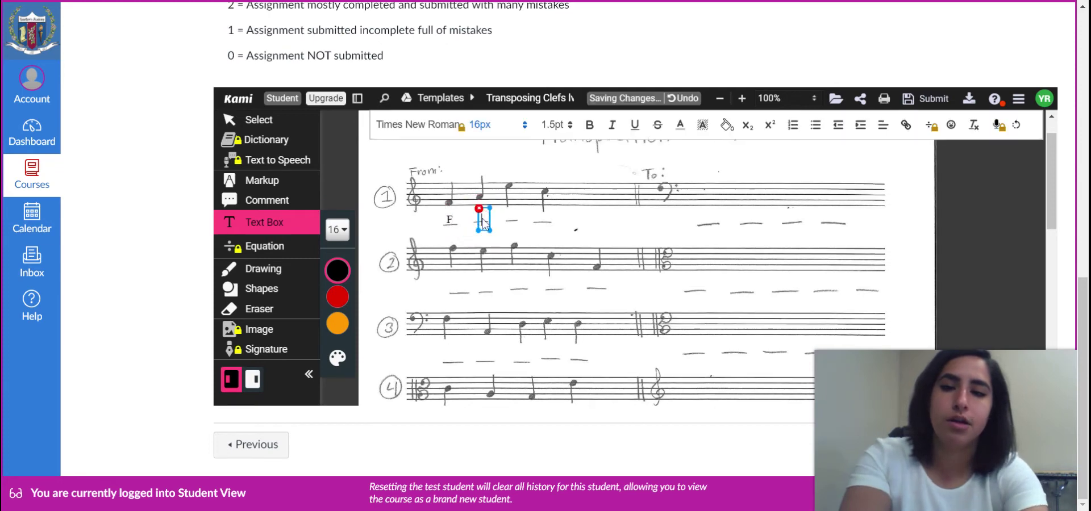
{"action": "type", "text": "A"}
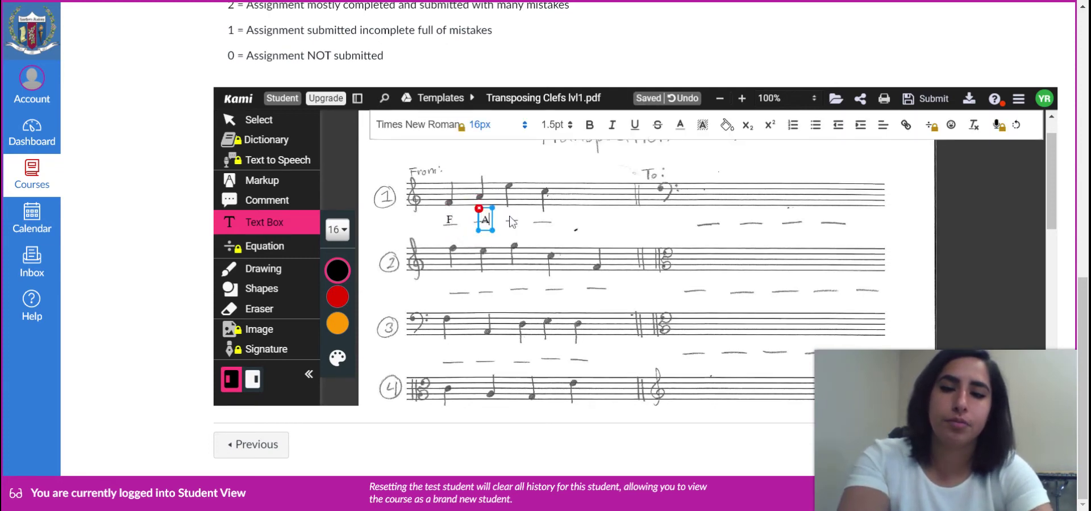
{"action": "left_click", "coordinate": [511, 221]}
{"action": "left_click", "coordinate": [511, 221]}
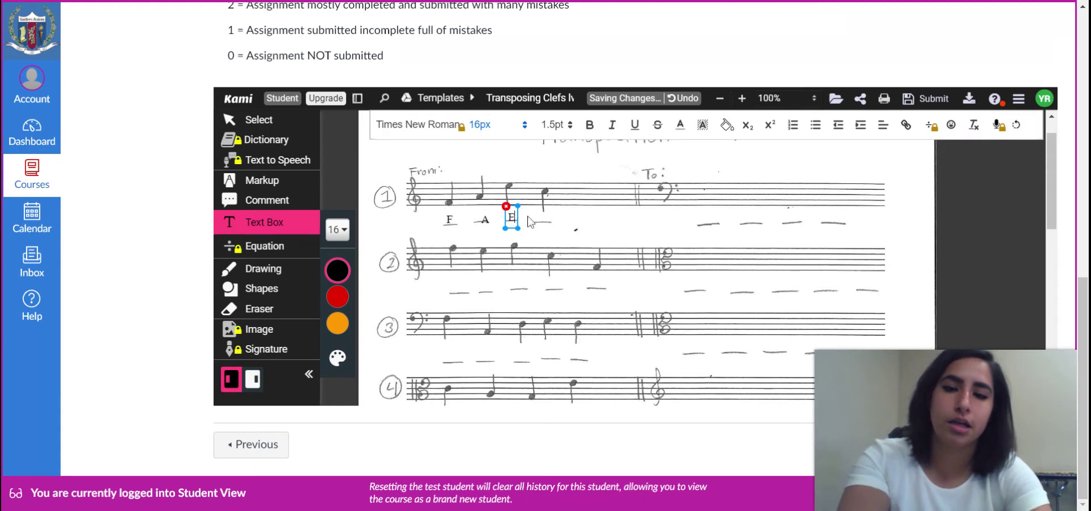
{"action": "left_click", "coordinate": [542, 223]}
{"action": "left_click", "coordinate": [542, 221]}
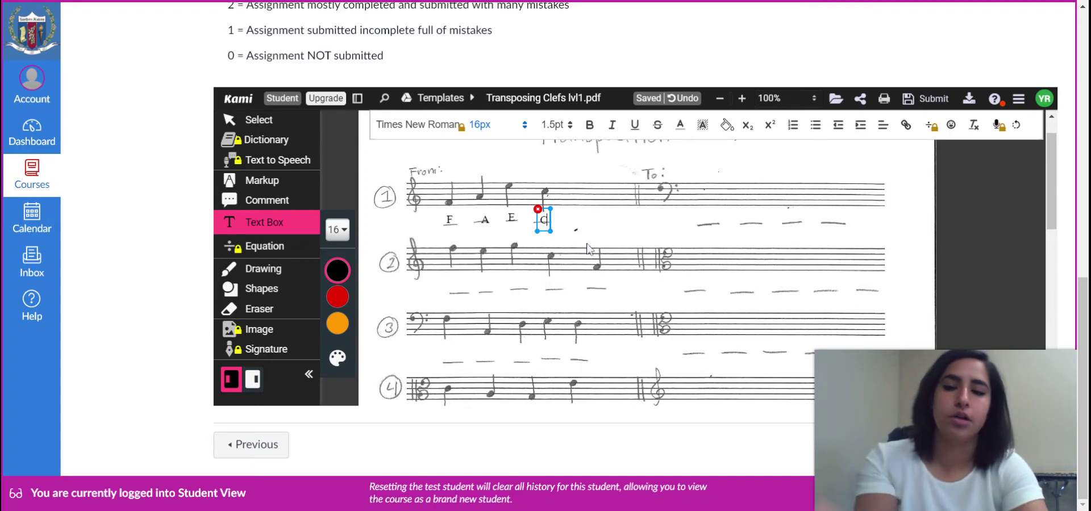
{"action": "left_click", "coordinate": [708, 225]}
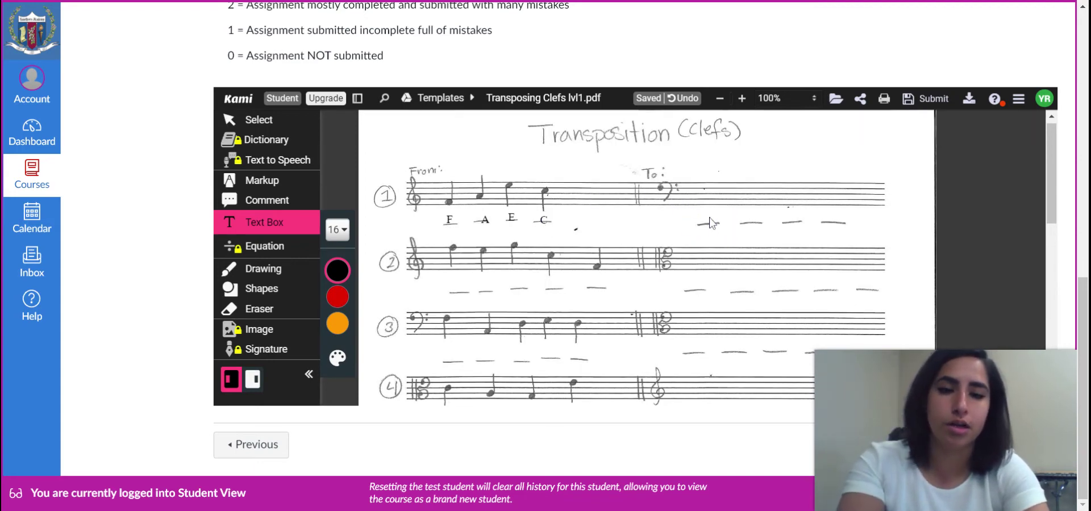
Fill exercise 1's four To answer blanks with F, A, E and C.
{"action": "left_click", "coordinate": [710, 221]}
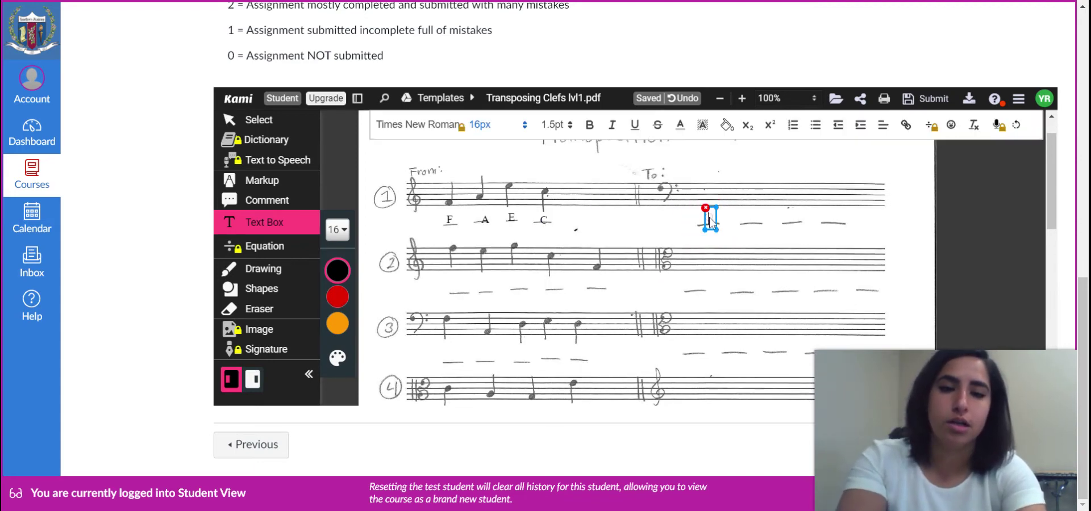
{"action": "left_click", "coordinate": [753, 223]}
{"action": "left_click", "coordinate": [751, 219]}
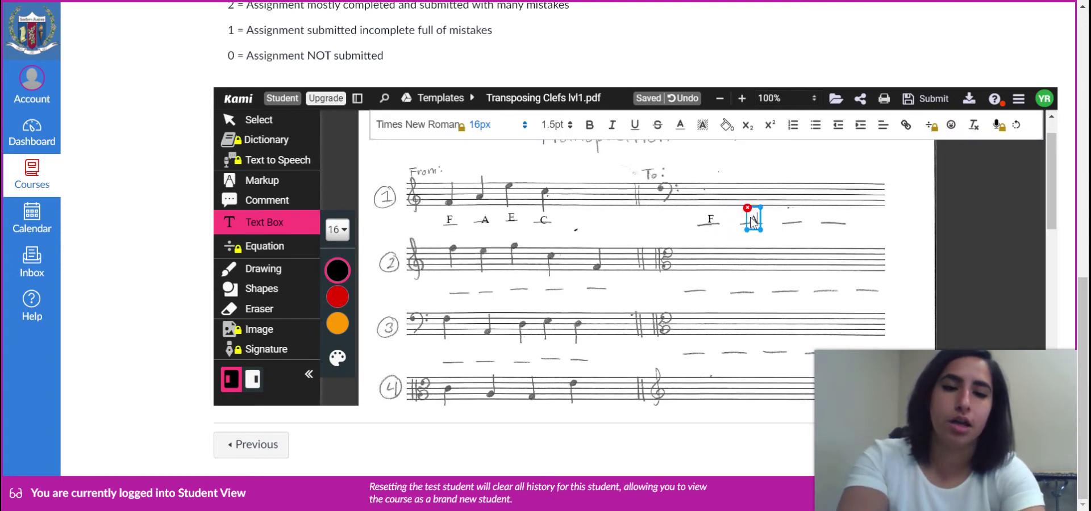
{"action": "type", "text": "A"}
{"action": "left_click", "coordinate": [792, 221]}
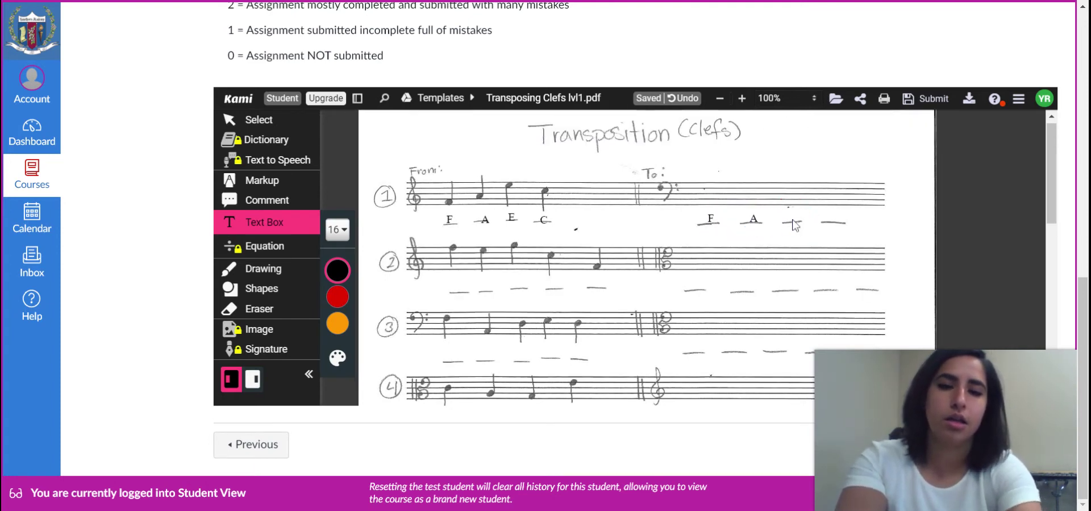
{"action": "left_click", "coordinate": [794, 224]}
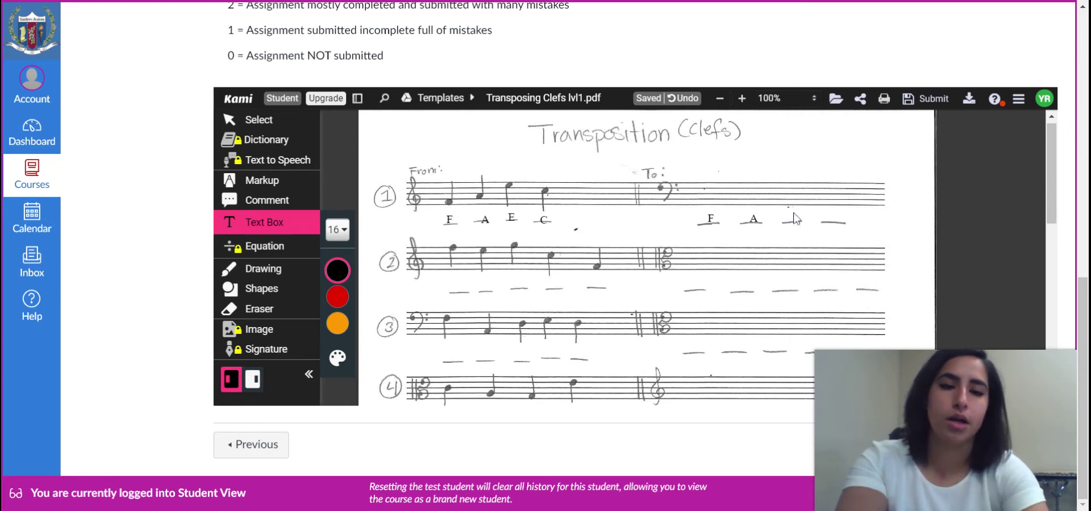
{"action": "left_click", "coordinate": [788, 224]}
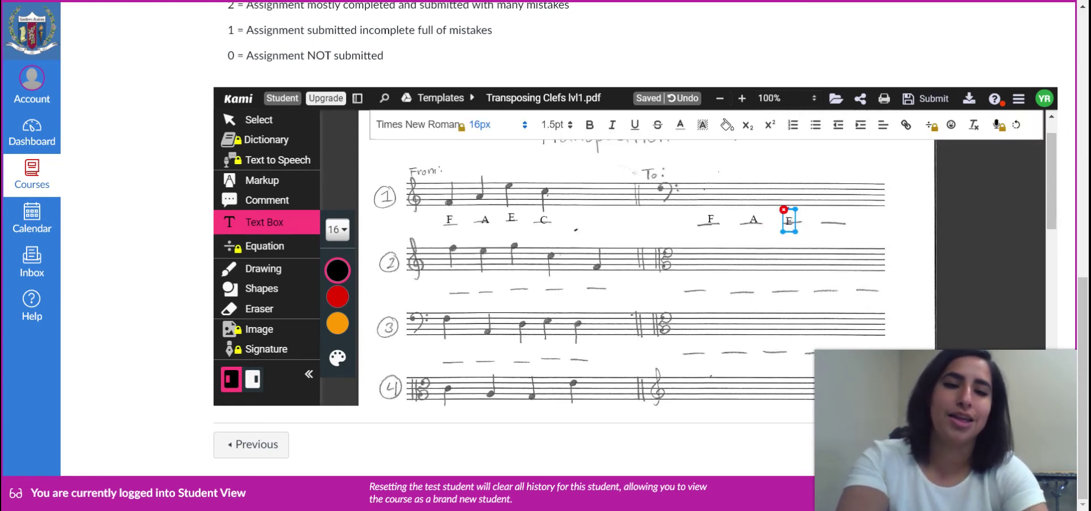
{"action": "left_click", "coordinate": [838, 223]}
{"action": "left_click", "coordinate": [838, 223]}
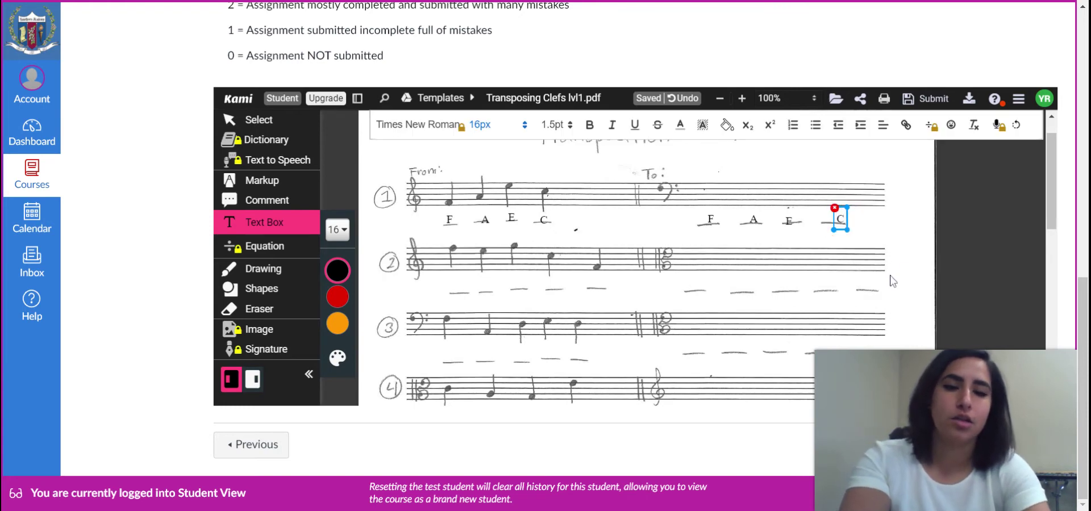
{"action": "type", "text": "C"}
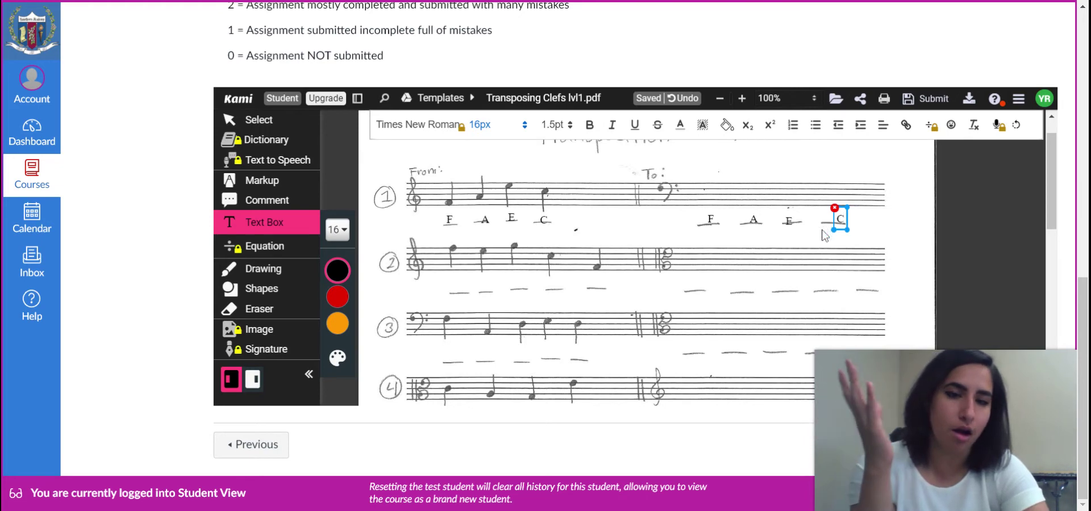
{"action": "left_click", "coordinate": [282, 269]}
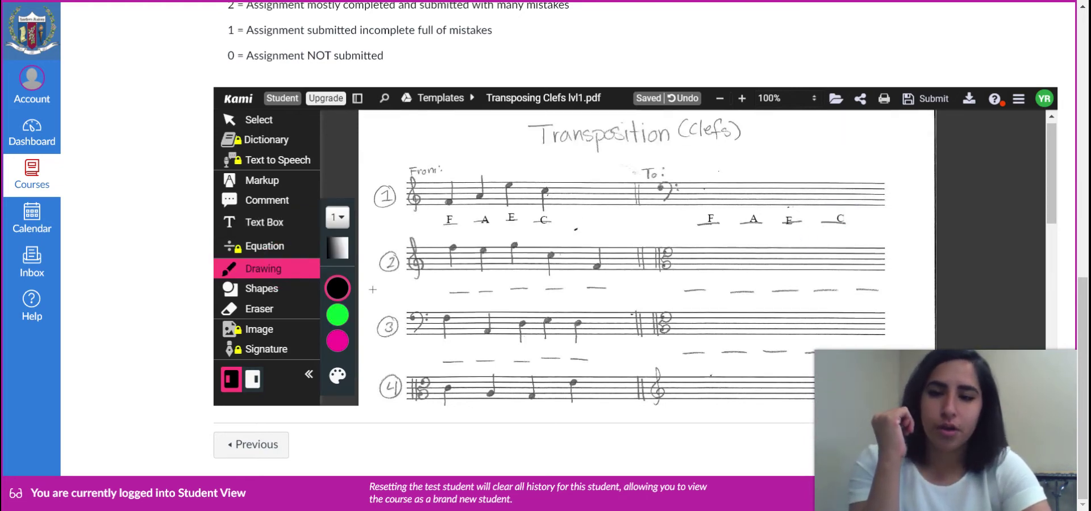
Draw black filled noteheads on exercise 1's bass staff above the F and A answers.
{"action": "left_click", "coordinate": [335, 291]}
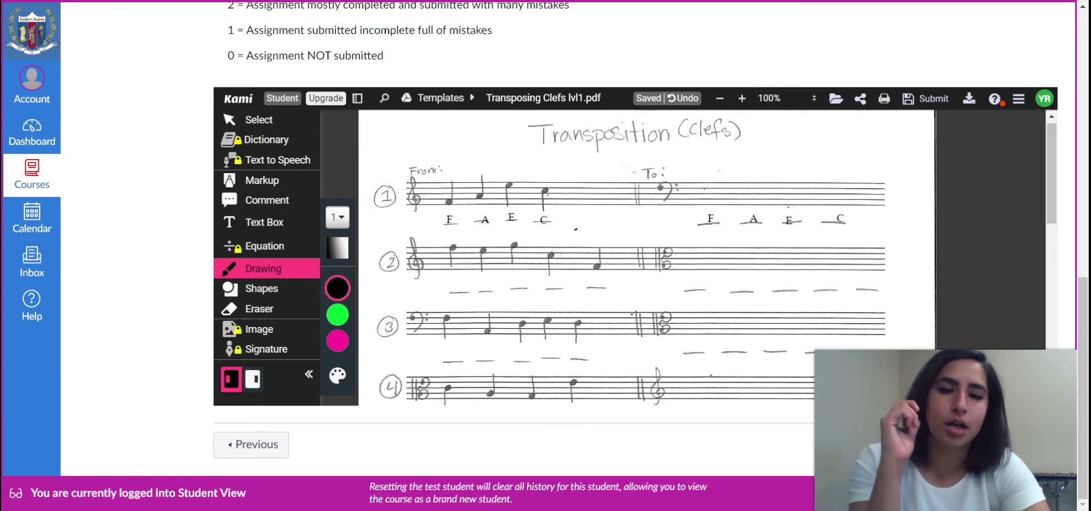
{"action": "left_click_drag", "start_coordinate": [702, 206], "coordinate": [706, 208]}
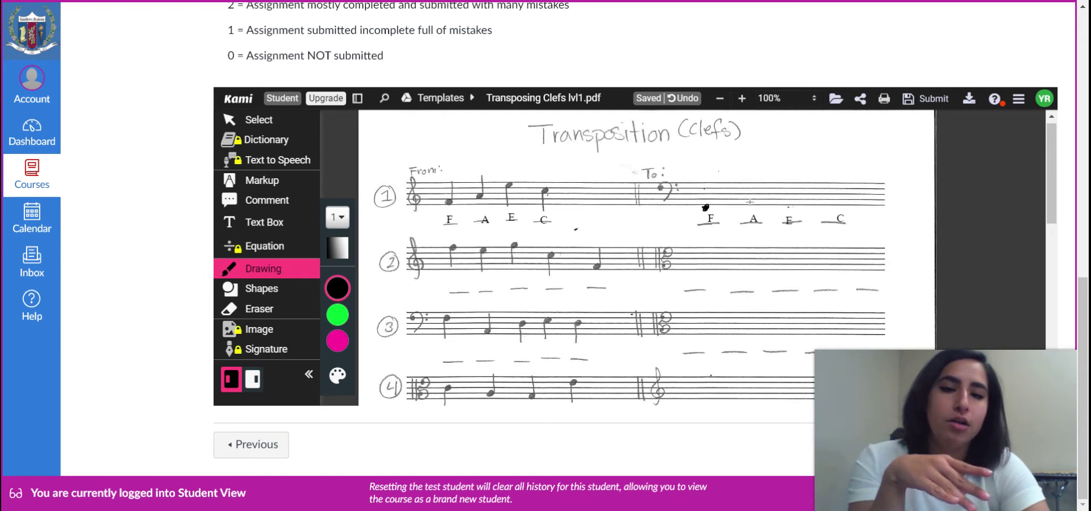
{"action": "left_click_drag", "start_coordinate": [750, 199], "coordinate": [751, 202]}
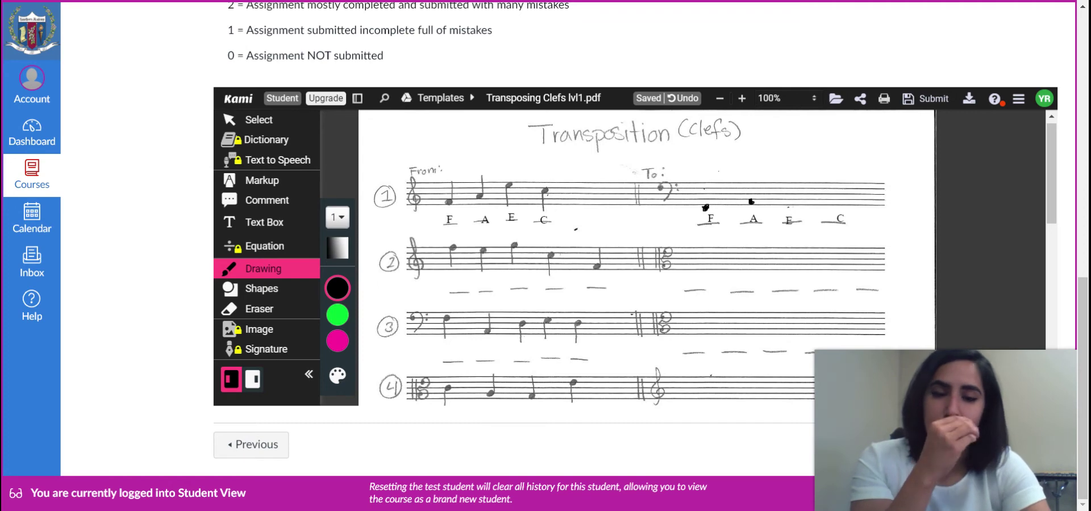
Place hollow circle noteheads above the E and C on exercise 1's bass staff.
{"action": "left_click", "coordinate": [260, 289]}
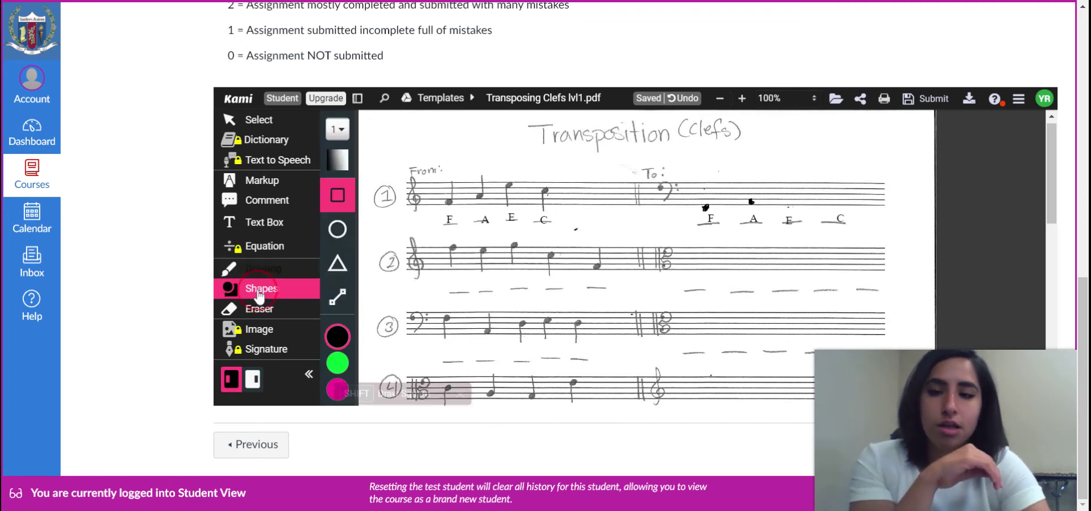
{"action": "left_click", "coordinate": [339, 233]}
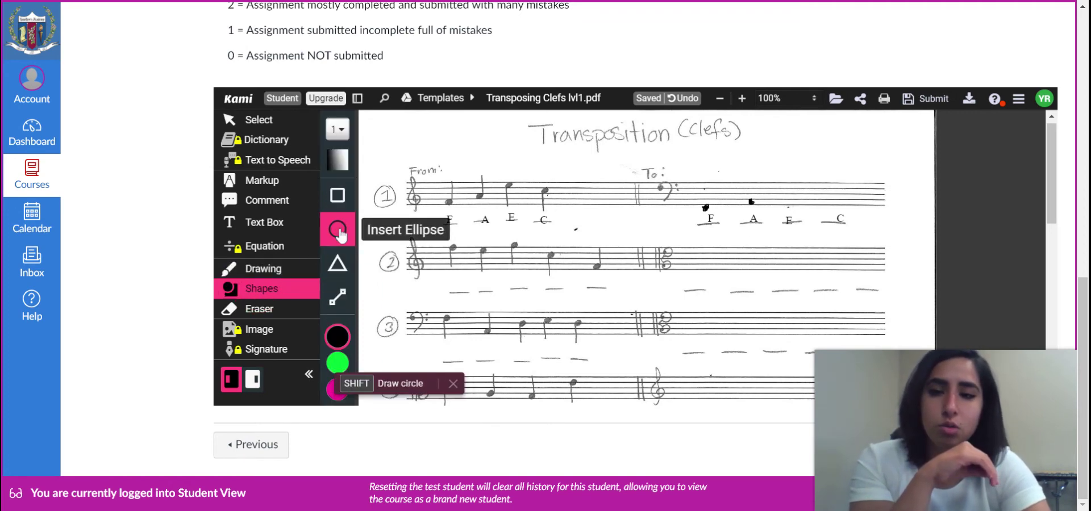
{"action": "left_click", "coordinate": [784, 191]}
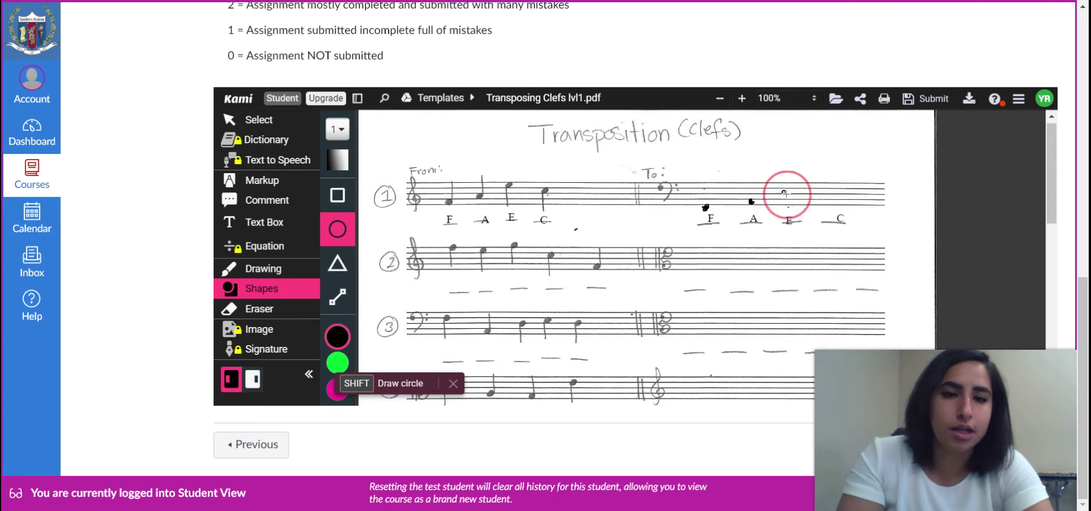
{"action": "left_click", "coordinate": [831, 195]}
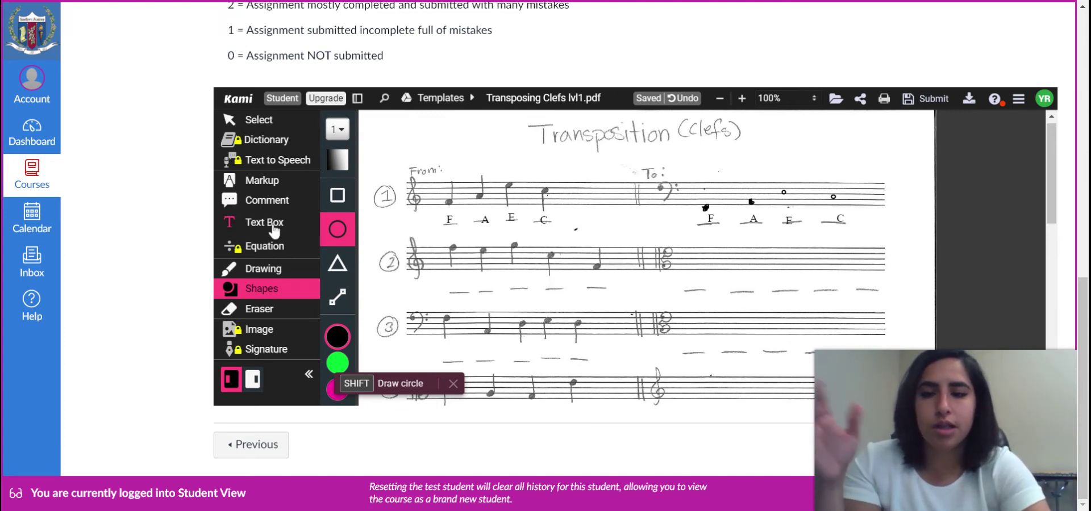
{"action": "left_click", "coordinate": [257, 310]}
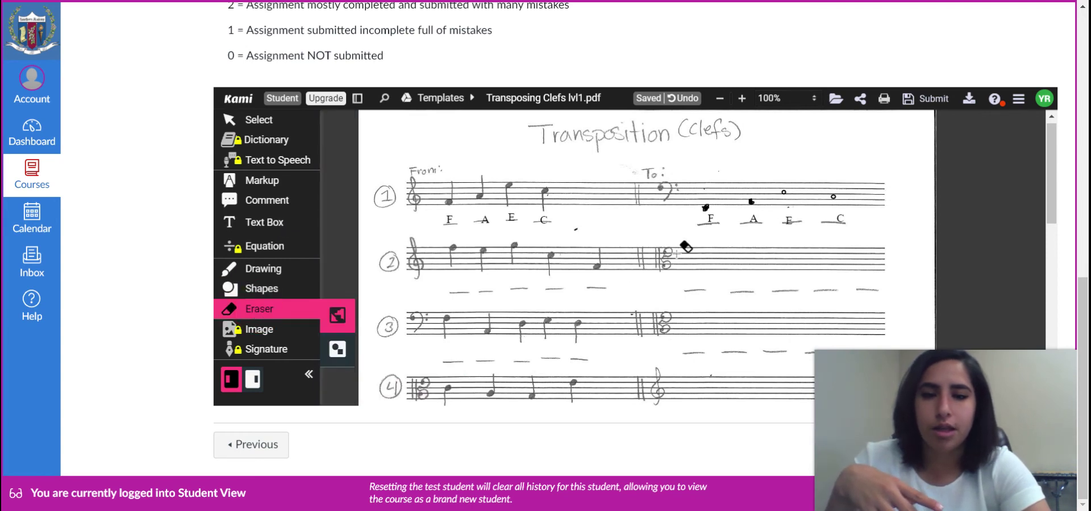
Erase the second notehead and its A letter, leaving F, blank, E, C.
{"action": "left_click", "coordinate": [747, 202]}
{"action": "left_click", "coordinate": [753, 219]}
{"action": "left_click", "coordinate": [752, 200]}
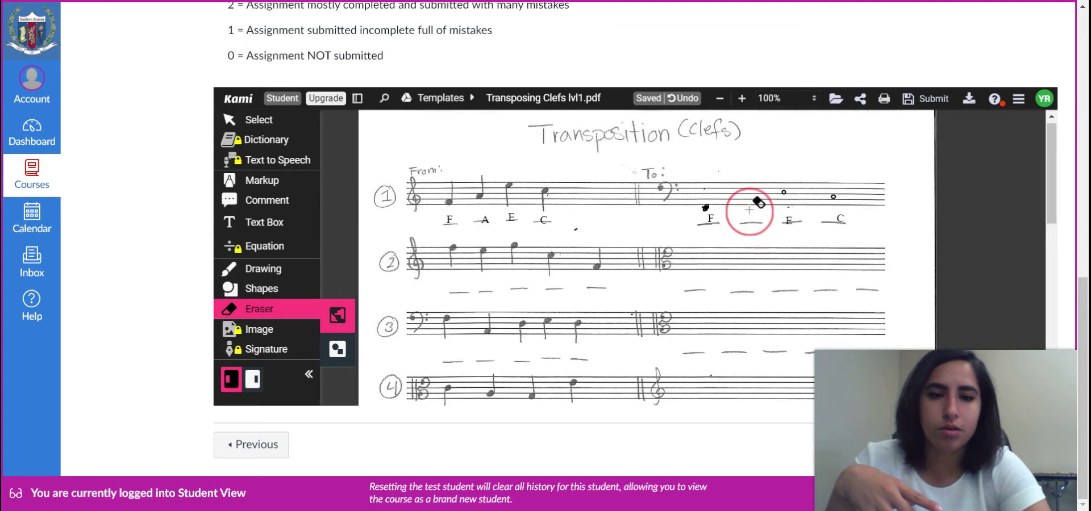
Pin a comment on exercise 1's first note reading 'Sorry about crossing th eline. I didn't mean to.'.
{"action": "left_click", "coordinate": [265, 205]}
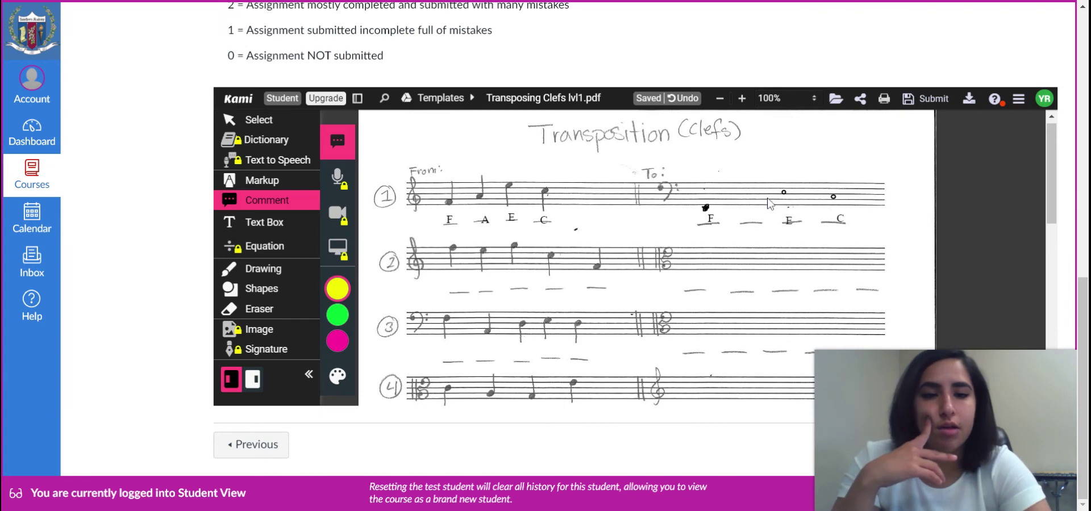
{"action": "left_click", "coordinate": [709, 215]}
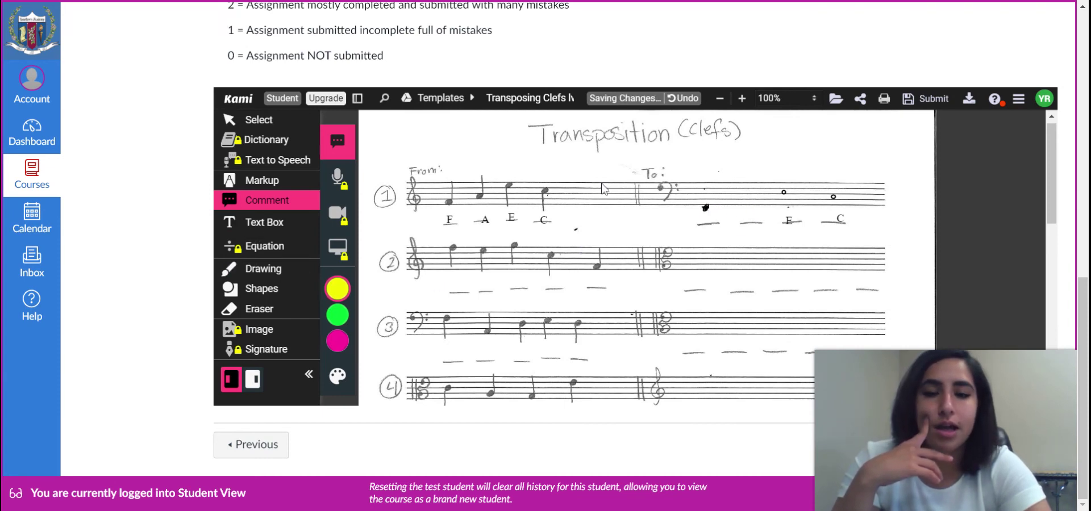
{"action": "left_click", "coordinate": [705, 205]}
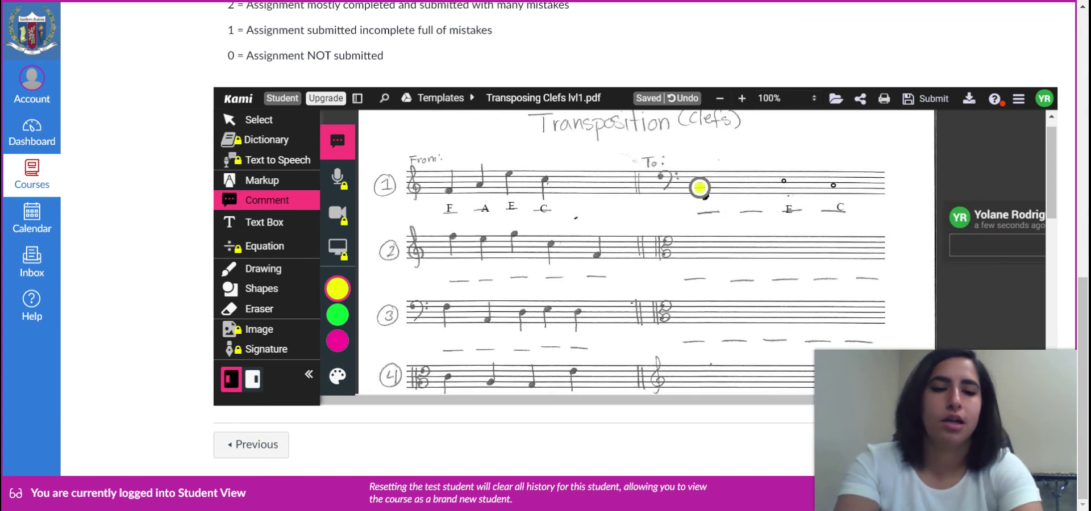
{"action": "type", "text": "Sorry abo"}
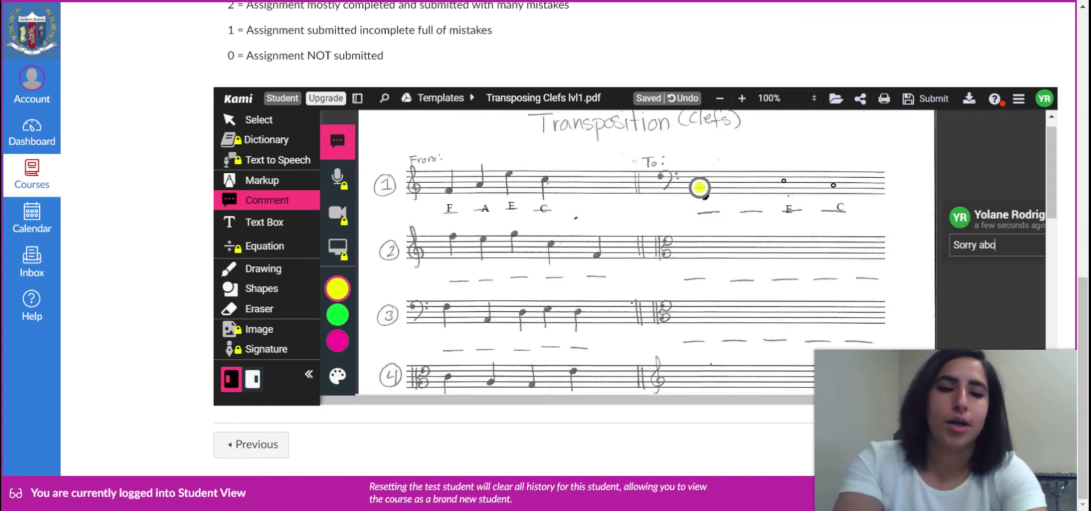
{"action": "type", "text": "ut crossing th eline. I didn't mea"}
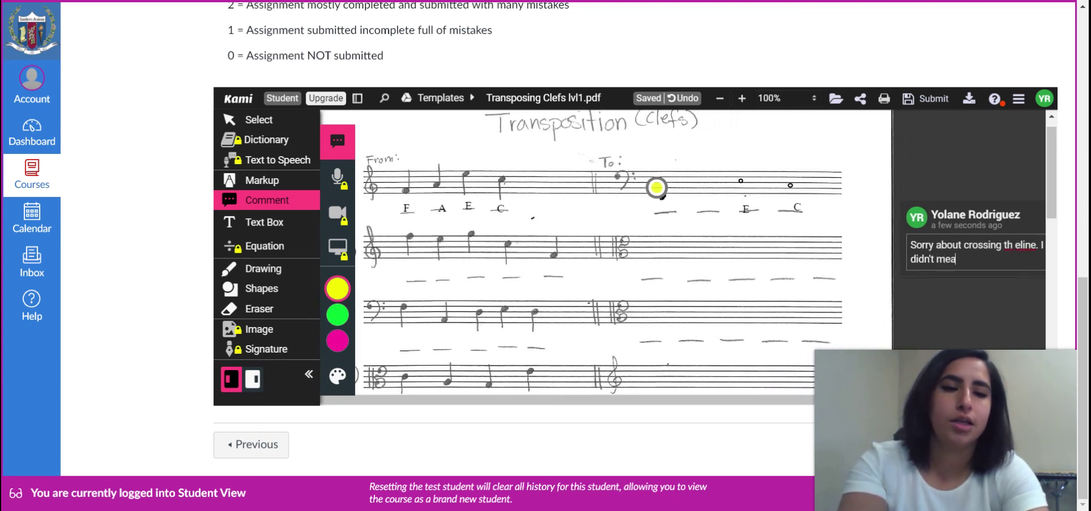
{"action": "type", "text": "n to."}
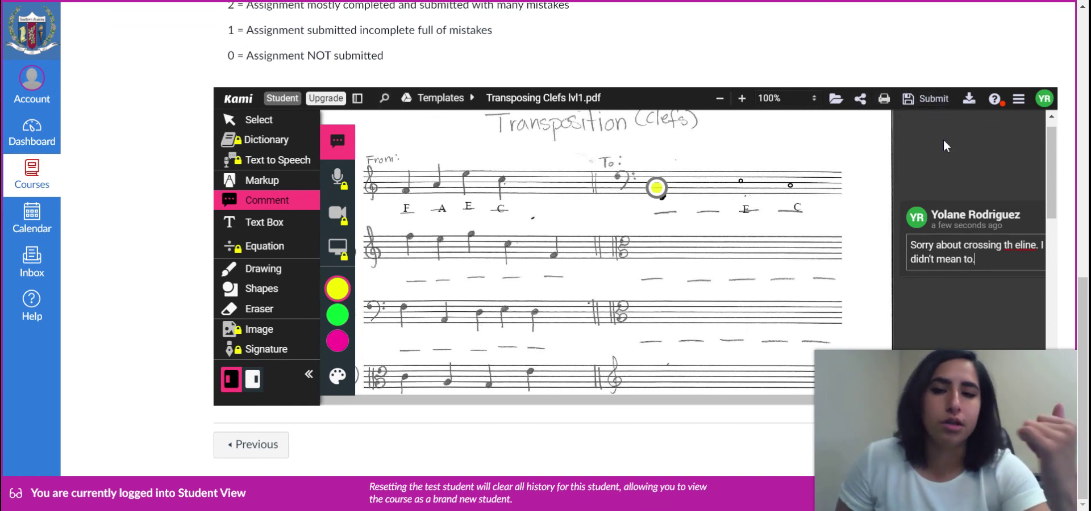
Post the 'Sorry about crossing the line. I didn't mean to.' comment on exercise 1.
{"action": "scroll", "coordinate": [730, 242], "scroll_direction": "down", "scroll_amount": 5}
{"action": "scroll", "coordinate": [730, 243], "scroll_direction": "down", "scroll_amount": 5}
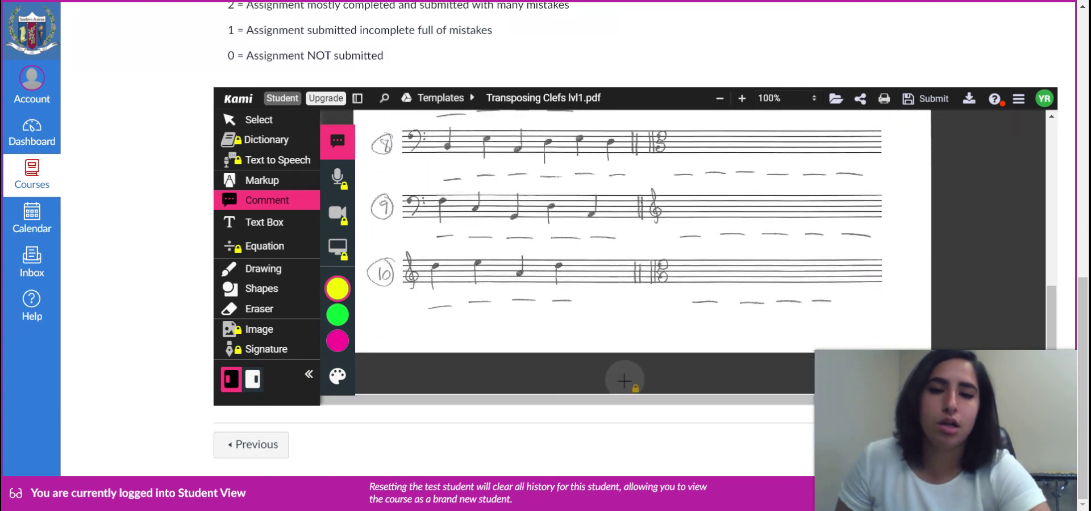
{"action": "scroll", "coordinate": [624, 382], "scroll_direction": "up", "scroll_amount": 10}
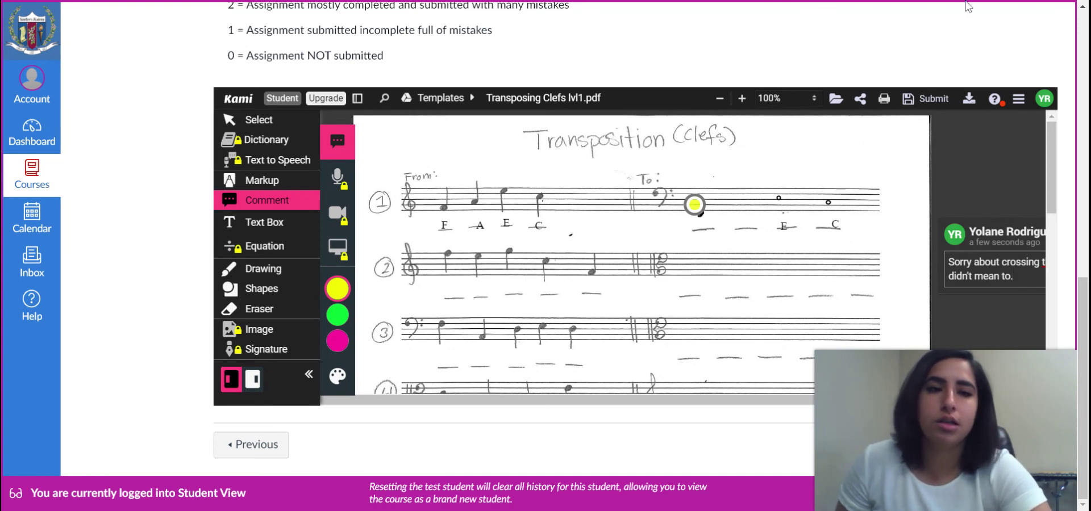
{"action": "key", "text": "Return"}
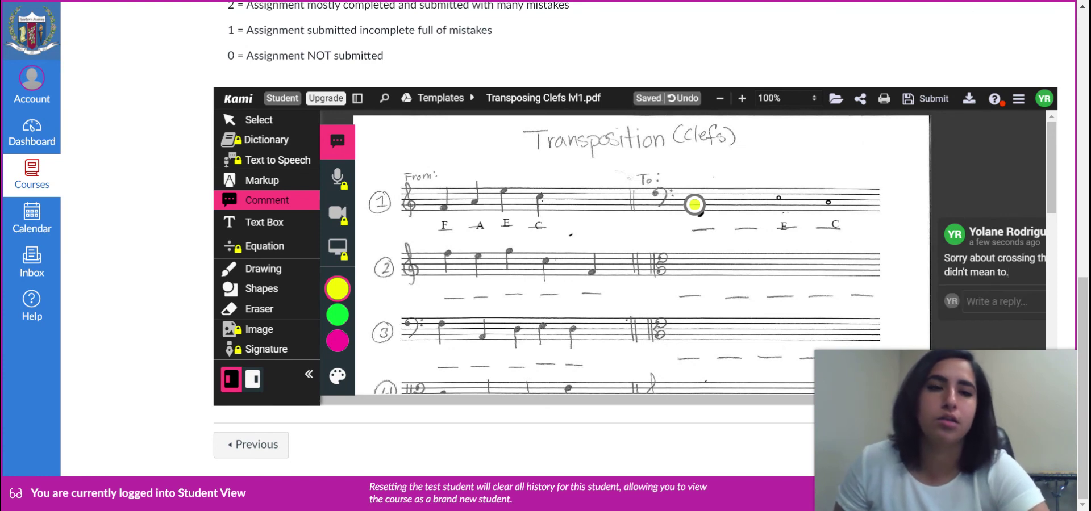